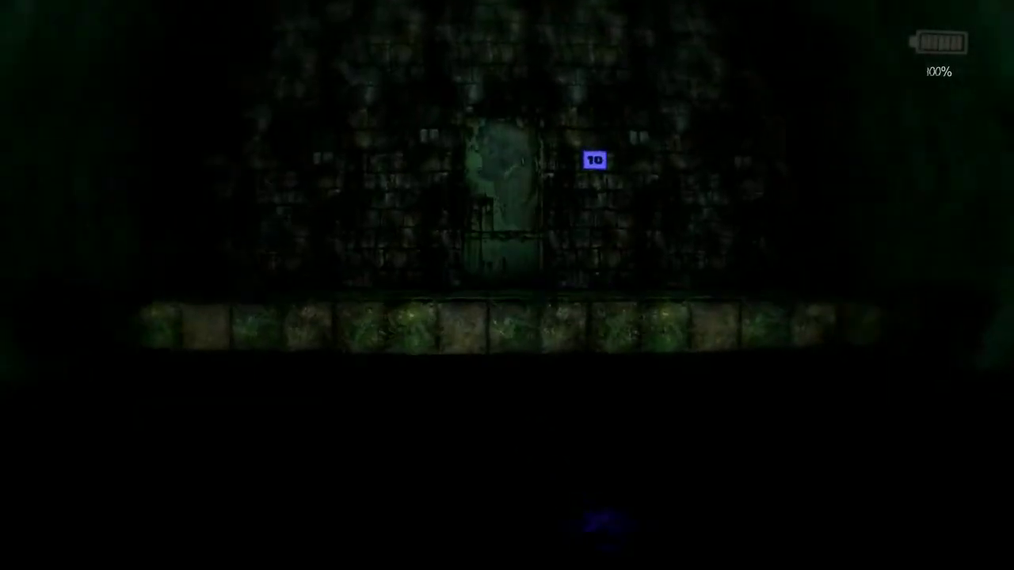
key("w")
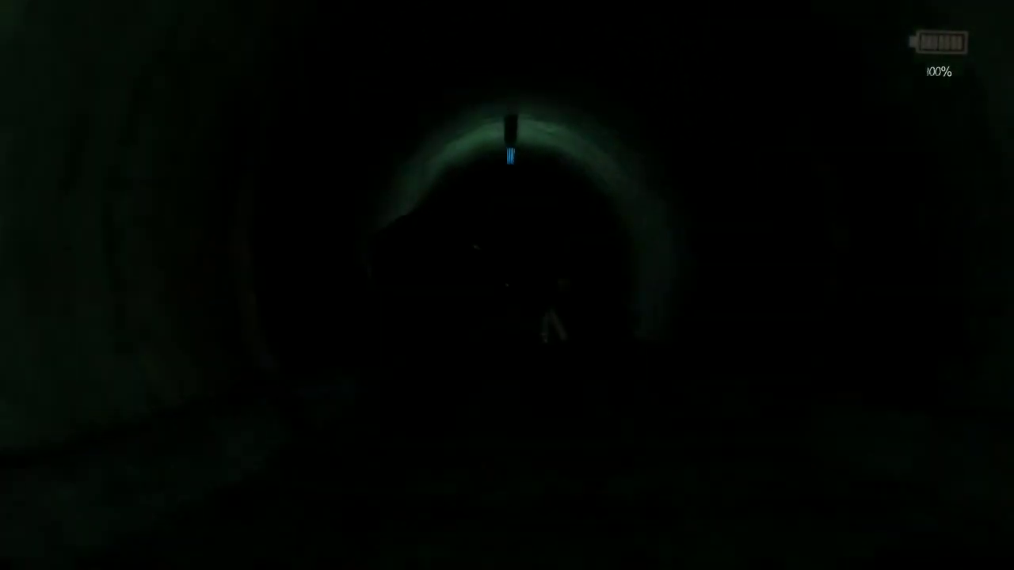
key("w")
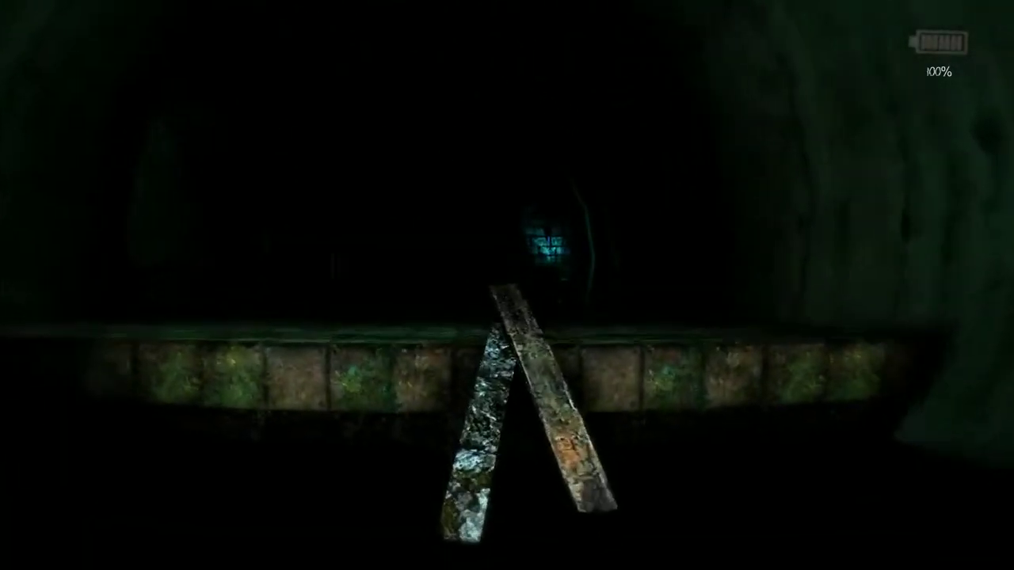
key("w")
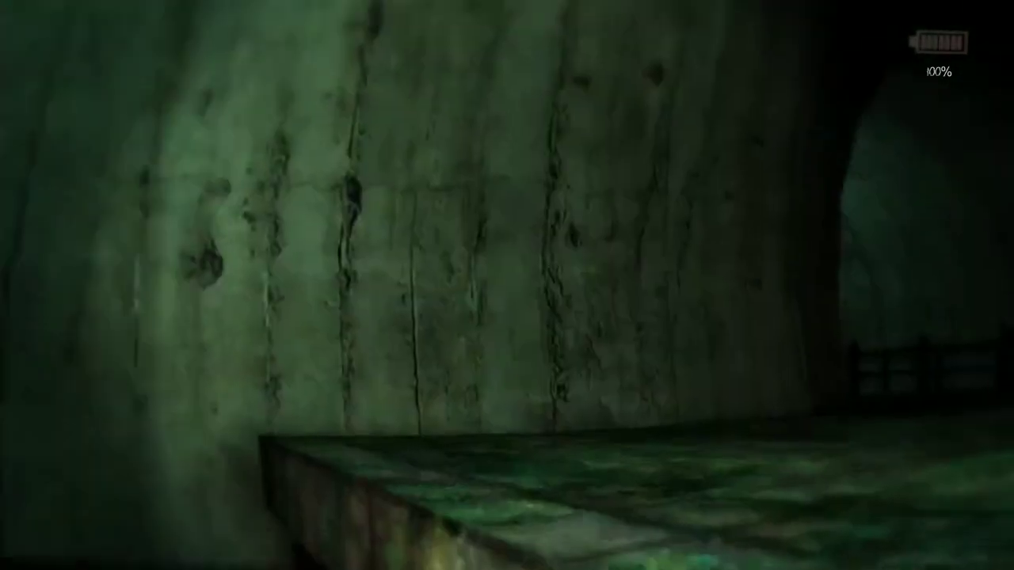
key("w")
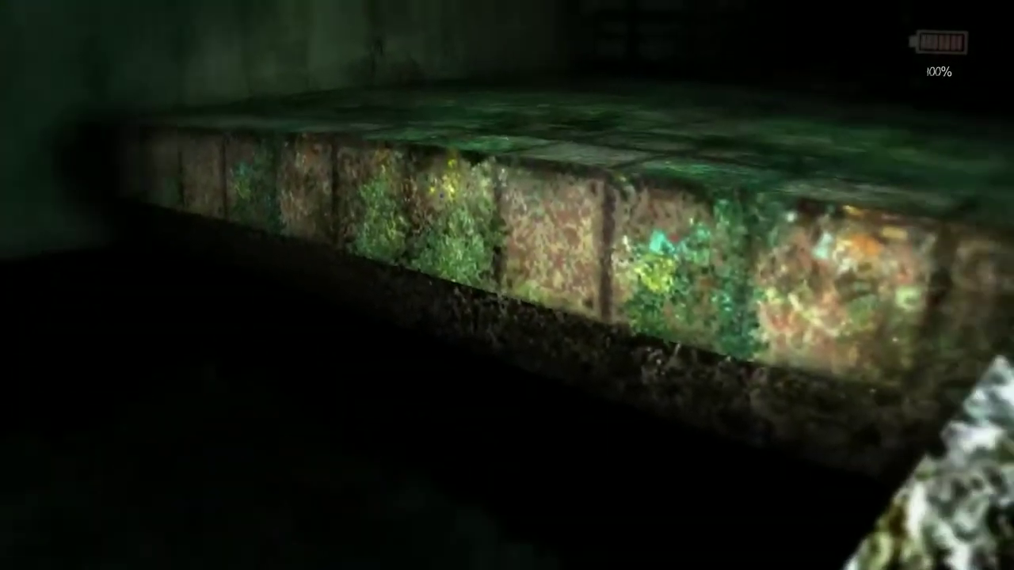
key("w")
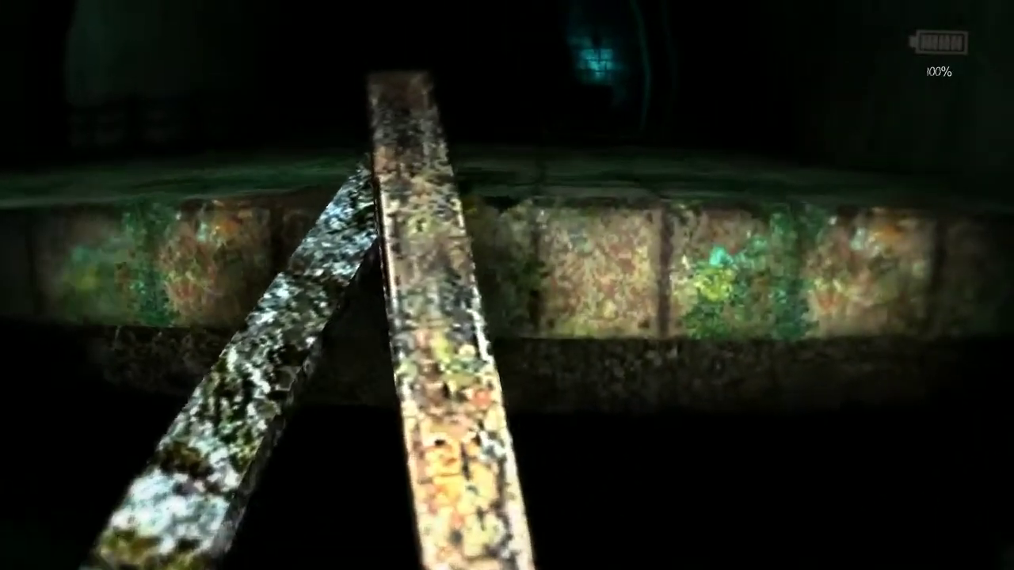
key("w")
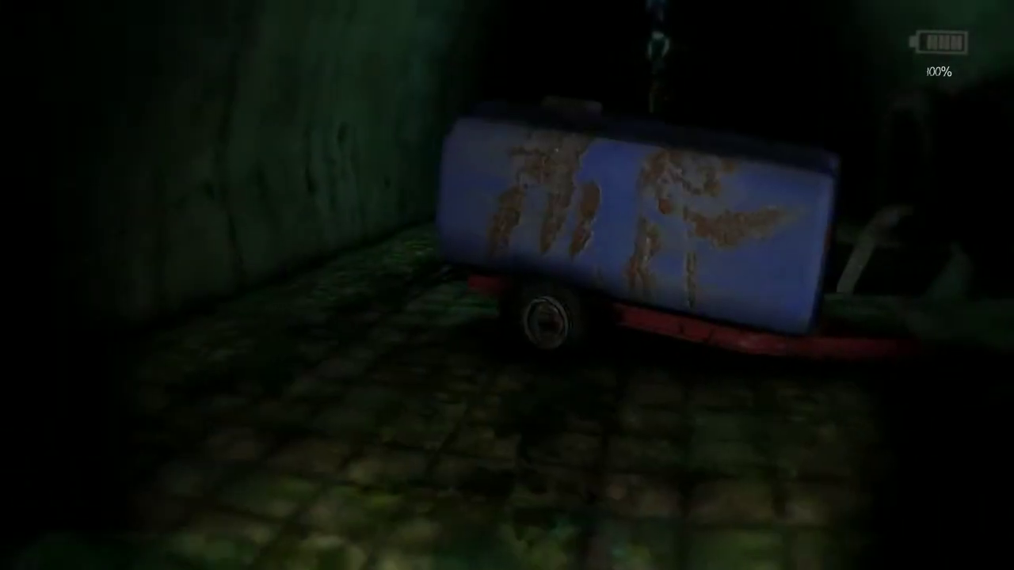
key("w")
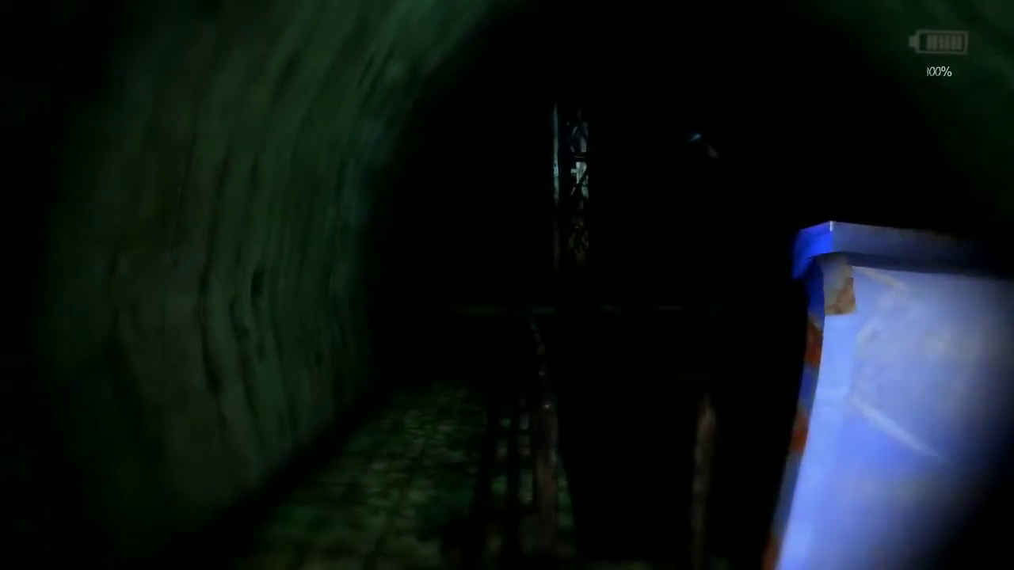
key("w")
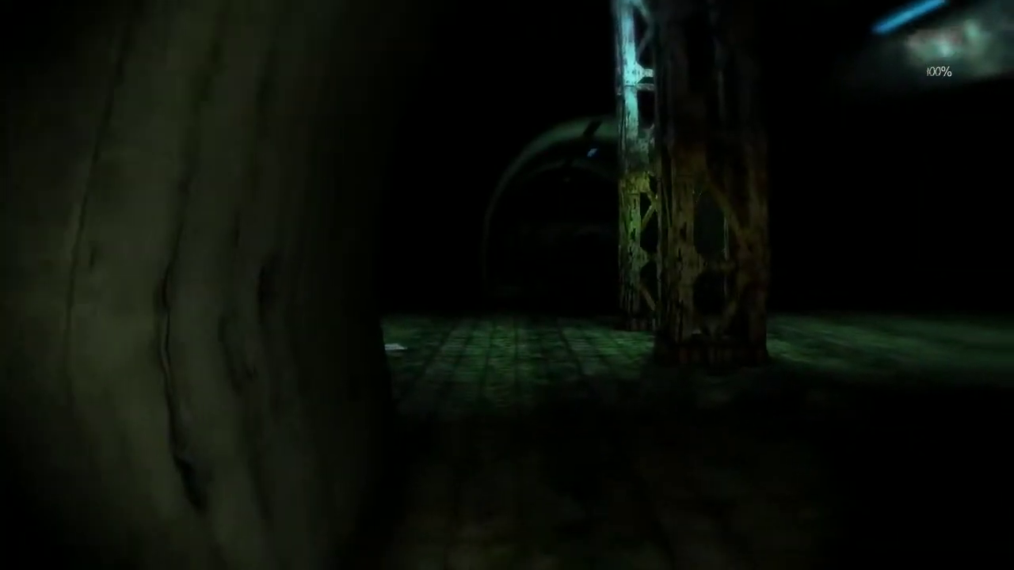
key("w")
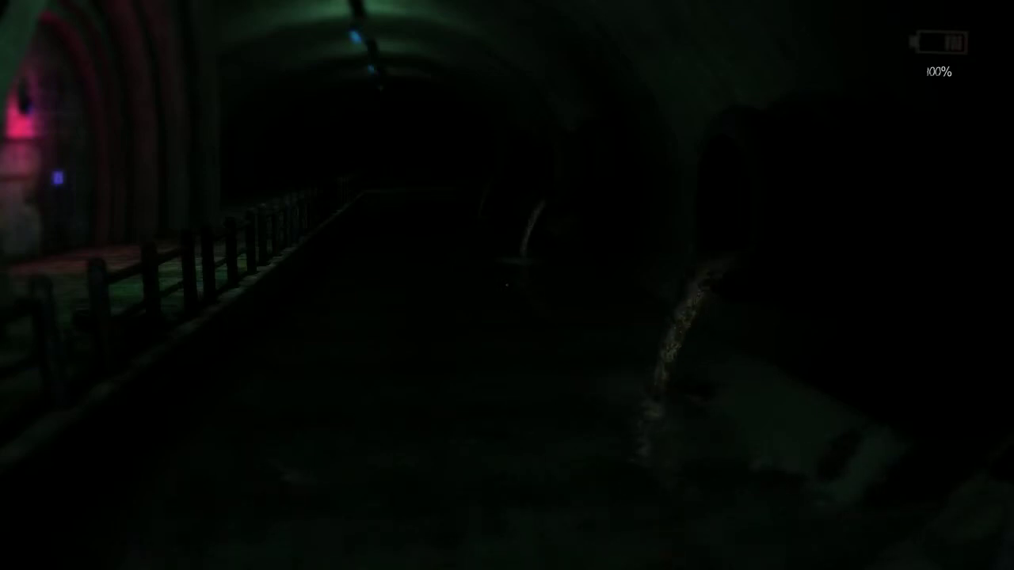
key("w")
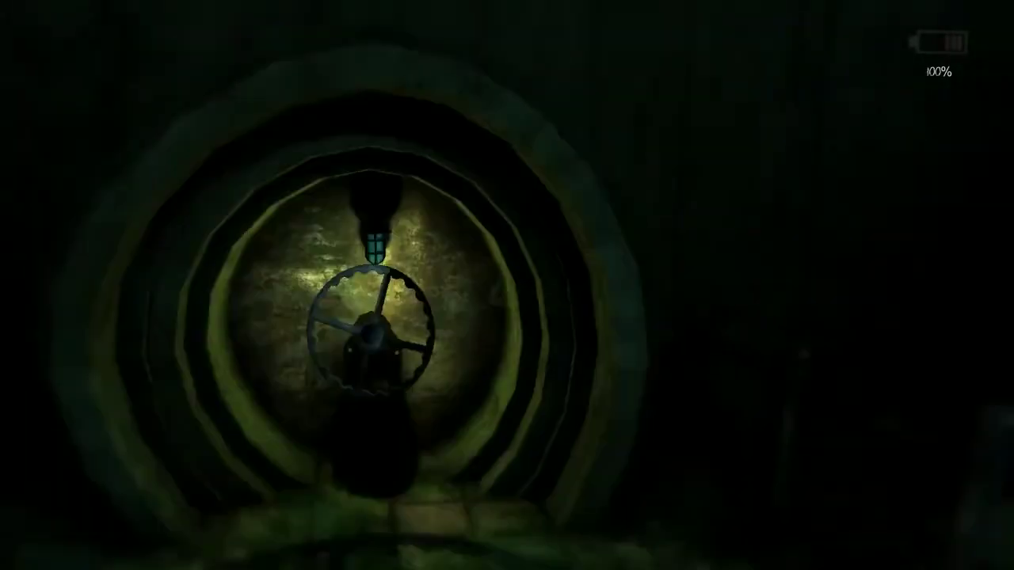
key("w")
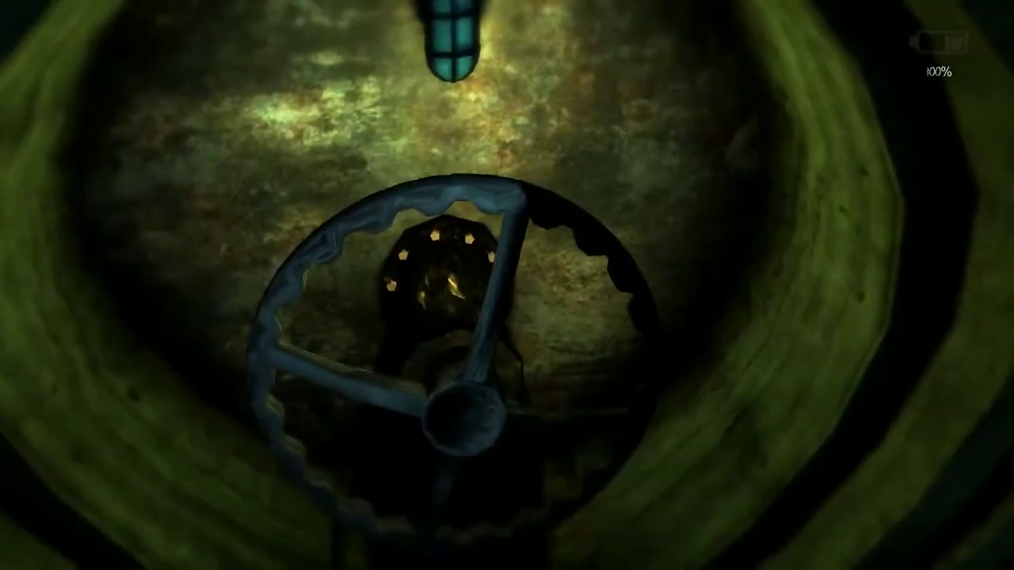
key("w")
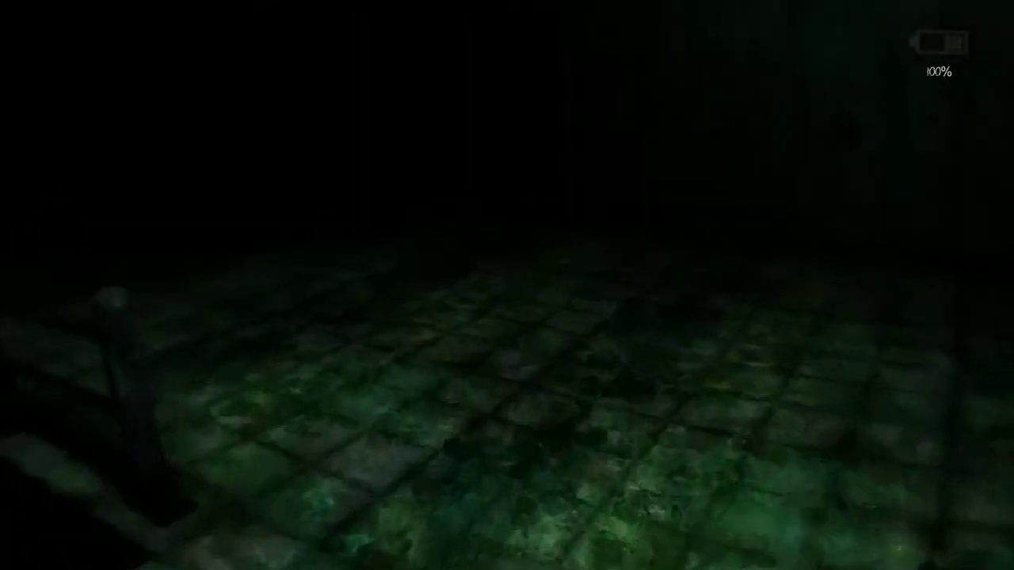
left_click_drag(507, 286, 507, 158)
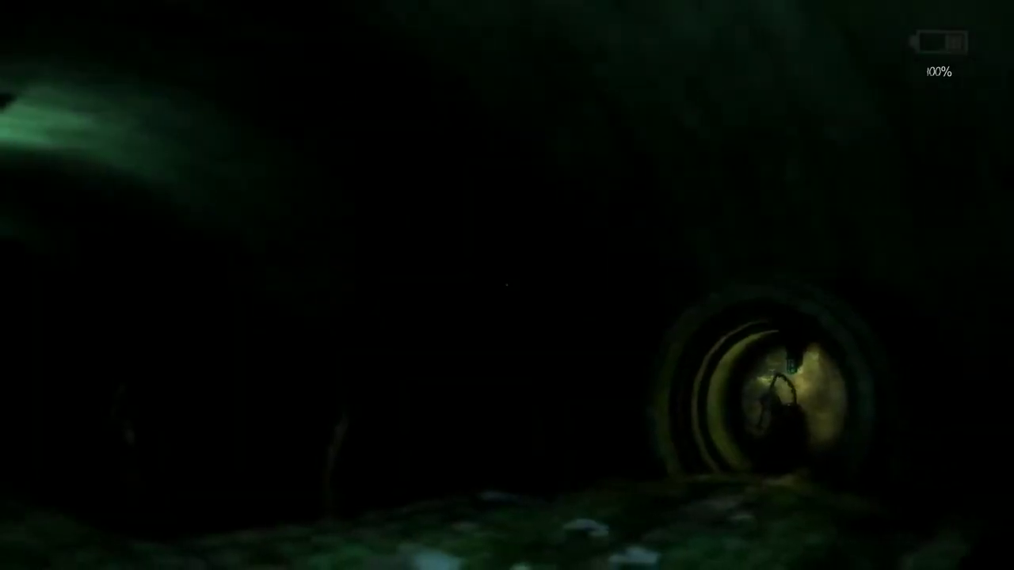
key("Escape")
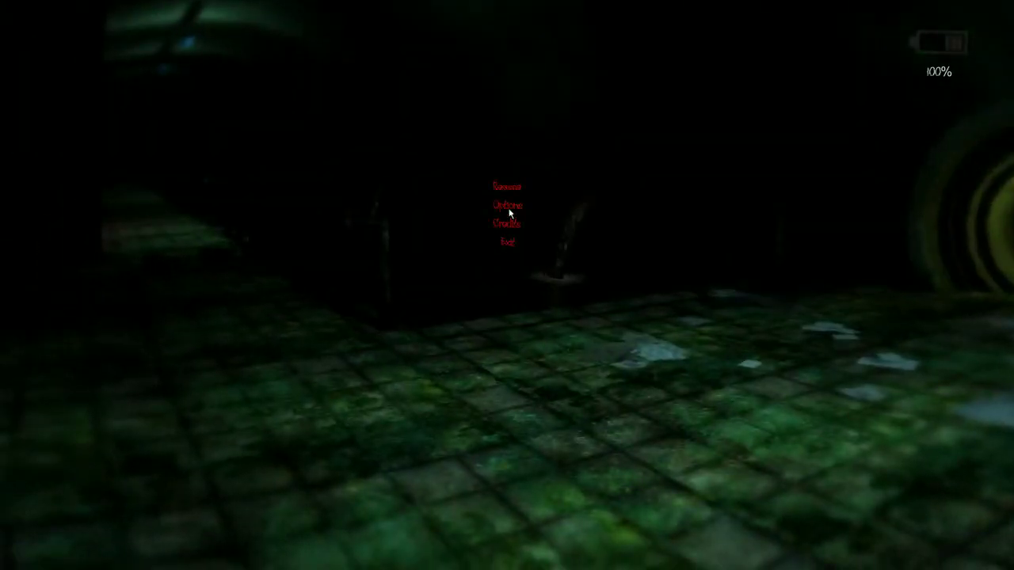
left_click(511, 186)
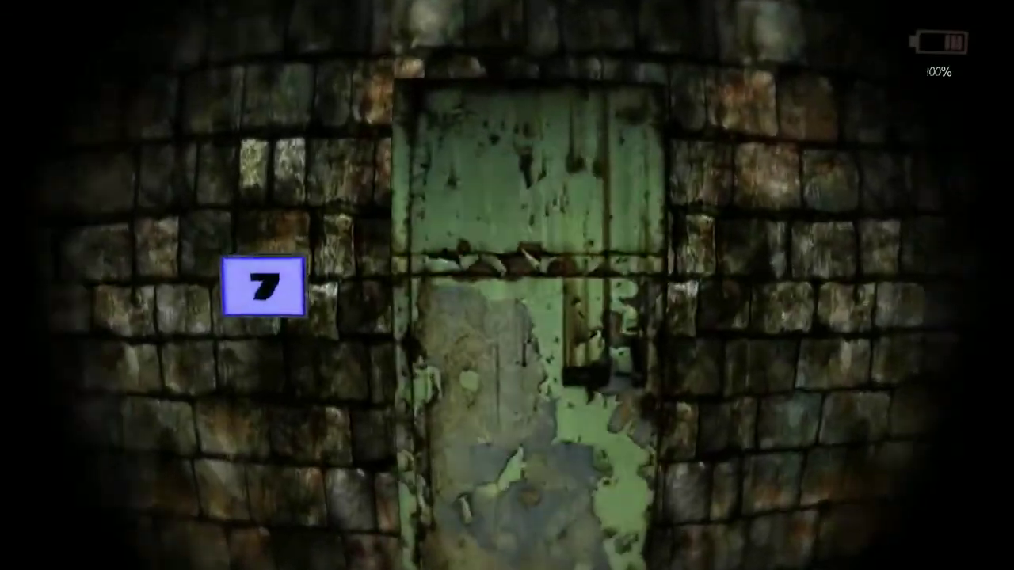
key("e")
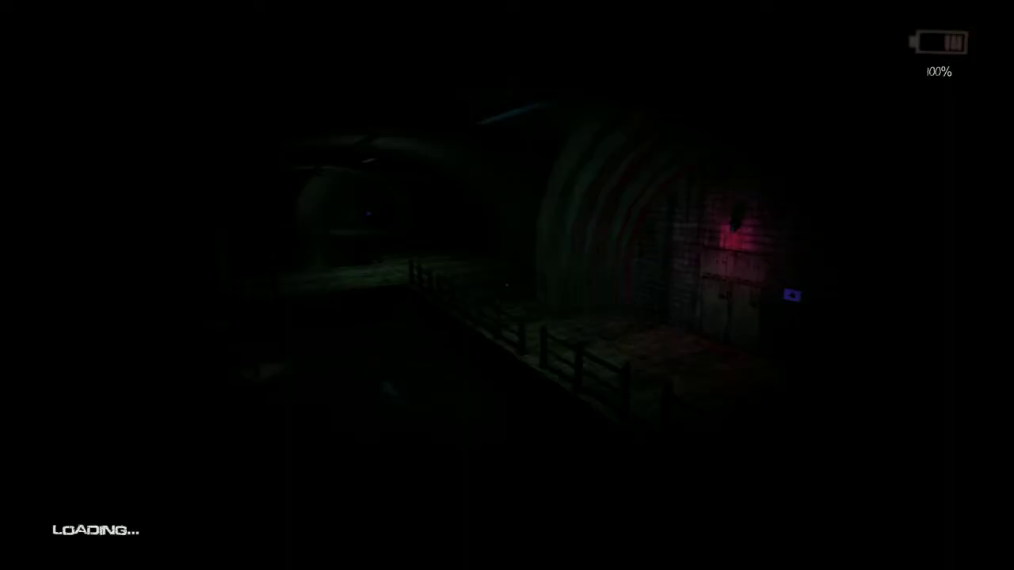